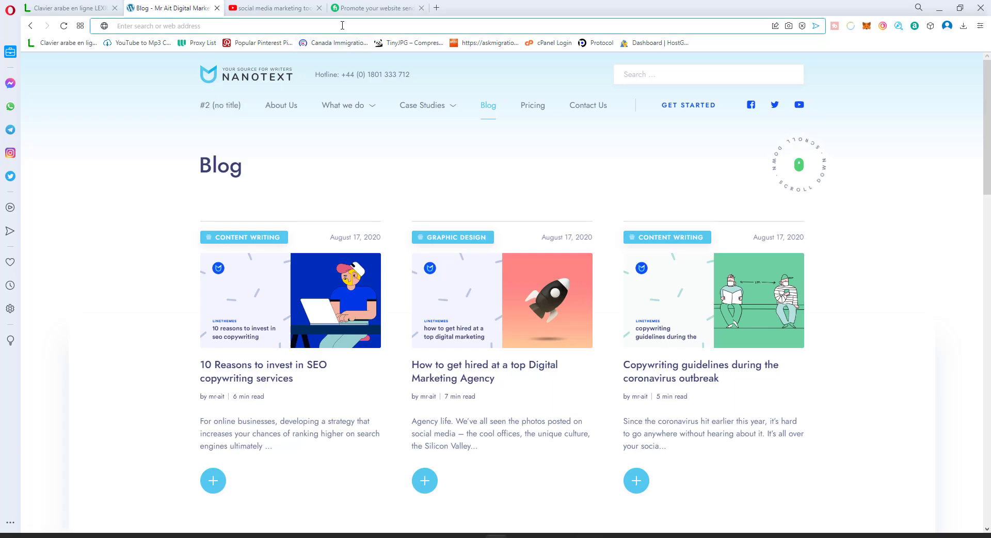
Step: Bring up the Fiverr USA web traffic gig and scroll through its description
left_click(360, 17)
scroll(399, 166, "up", 2)
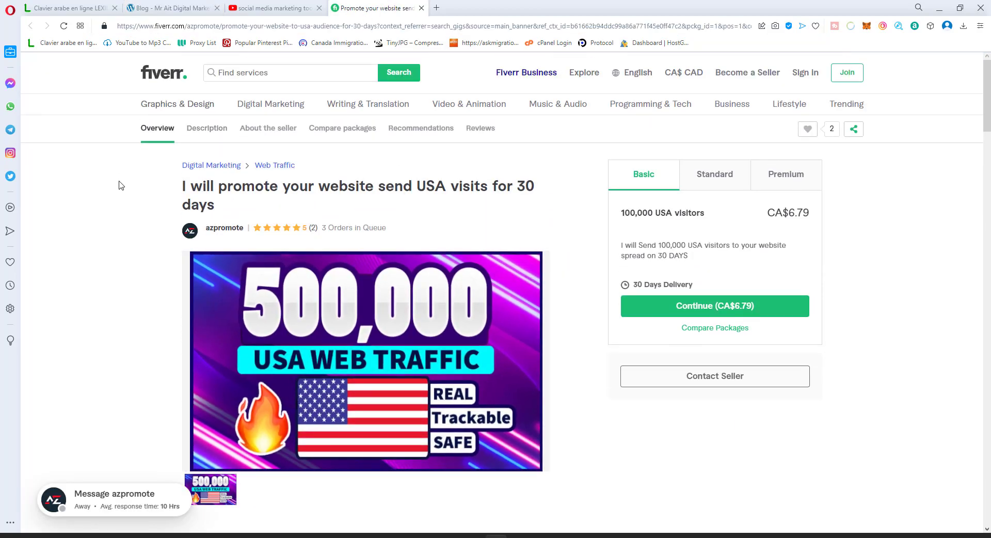
scroll(694, 179, "down", 3)
scroll(687, 186, "up", 2)
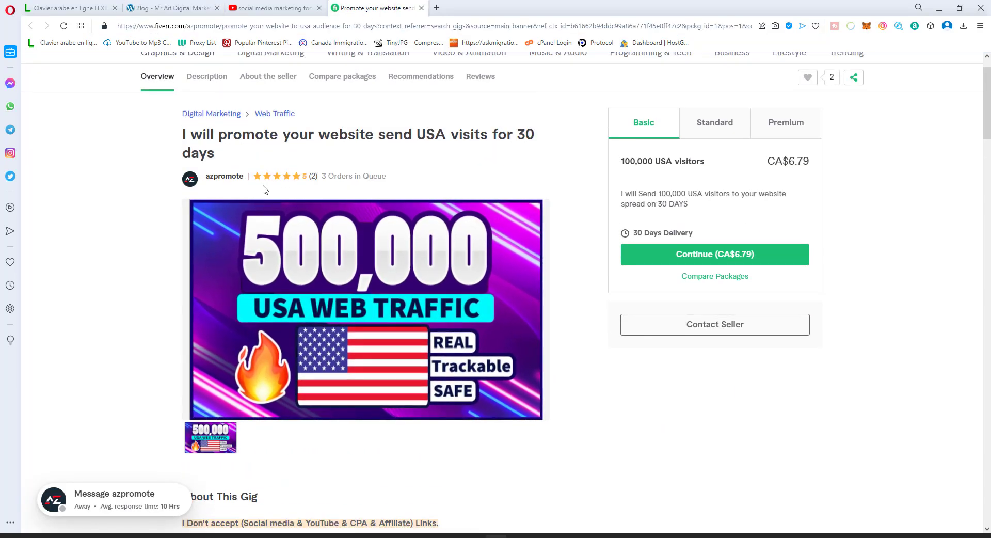
scroll(619, 216, "down", 5)
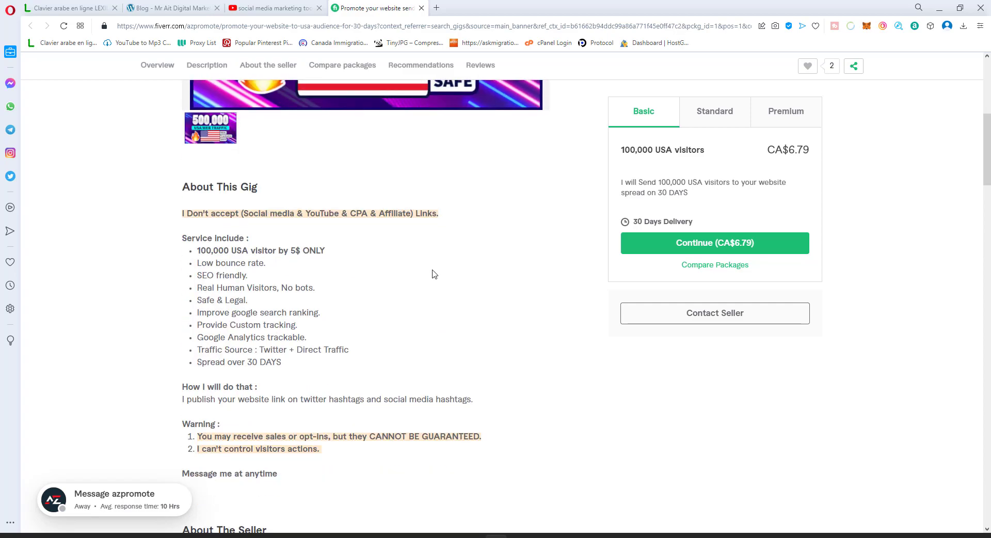
scroll(457, 274, "up", 5)
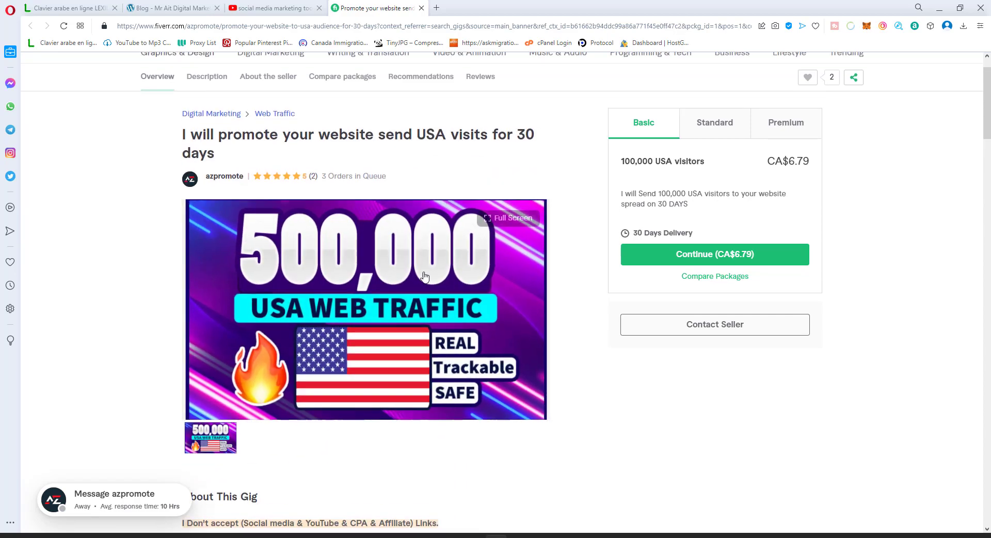
Step: Highlight the gig's 30-day duration and Basic package USA visitor count, then show the YouTube playlist
double_click(523, 135)
scroll(671, 150, "down", 3)
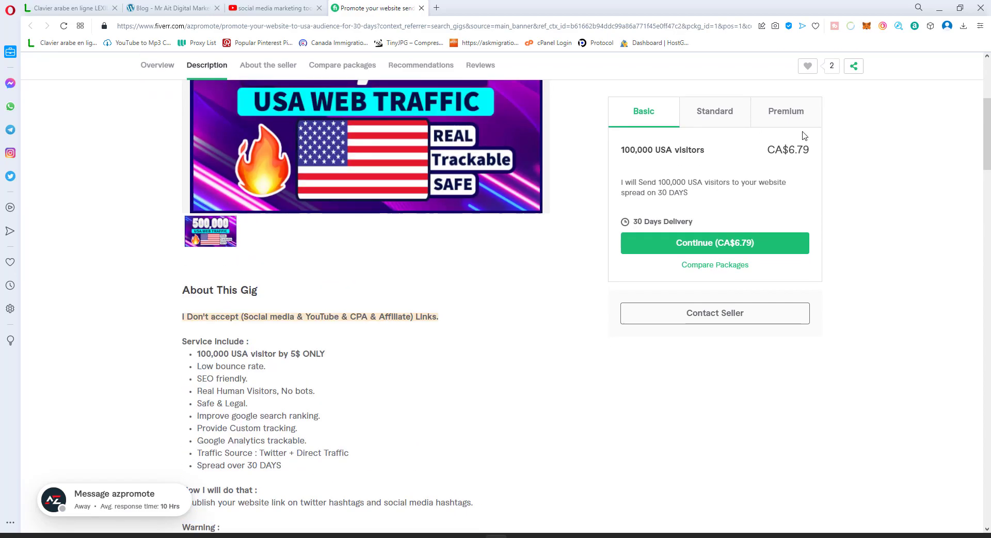
left_click_drag(804, 150, 784, 150)
left_click(784, 150)
scroll(656, 155, "up", 3)
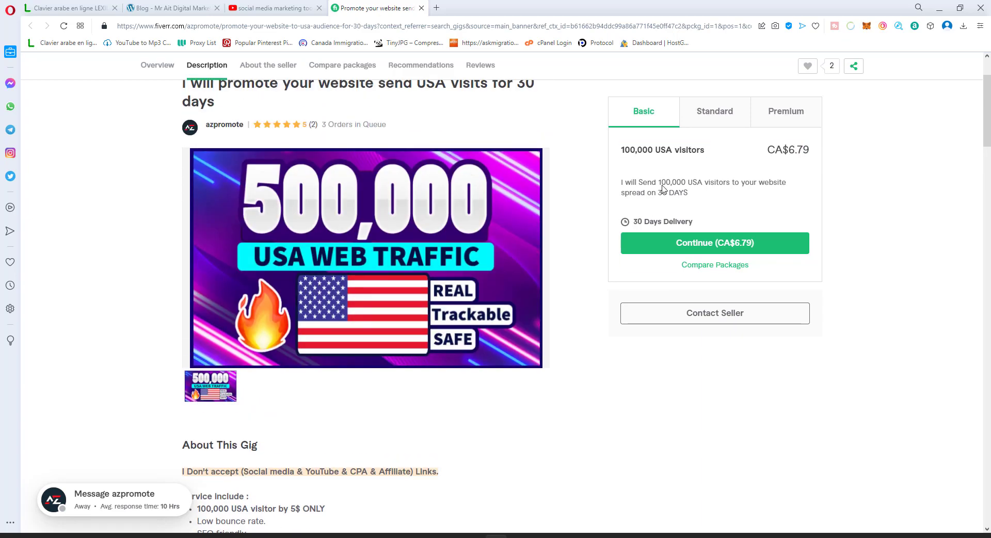
left_click_drag(632, 150, 715, 151)
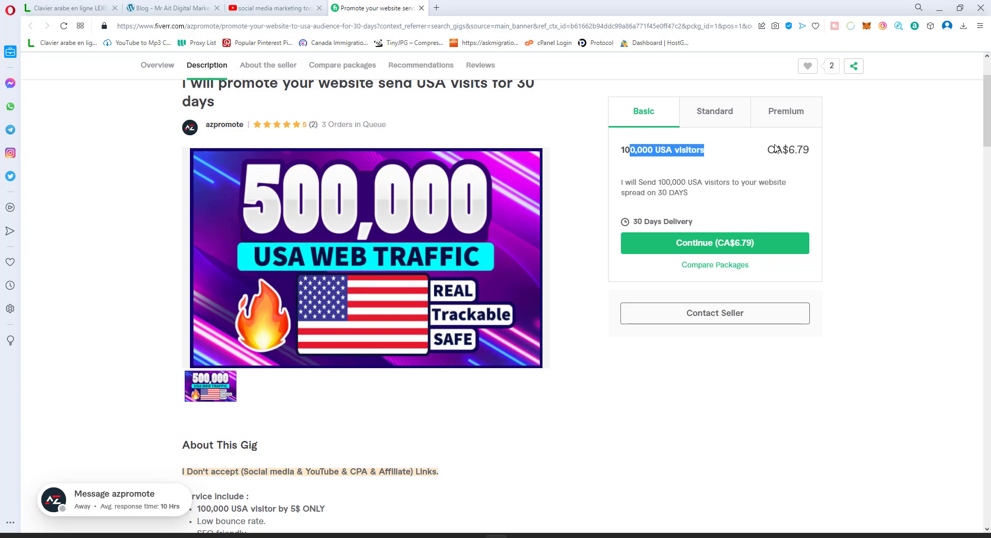
left_click(795, 155)
scroll(292, 188, "down", 8)
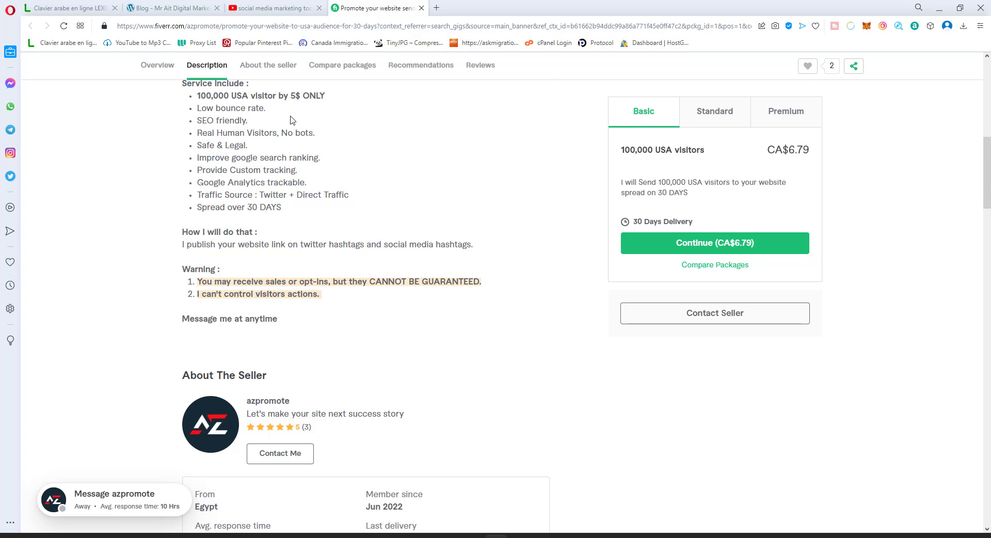
left_click(269, 8)
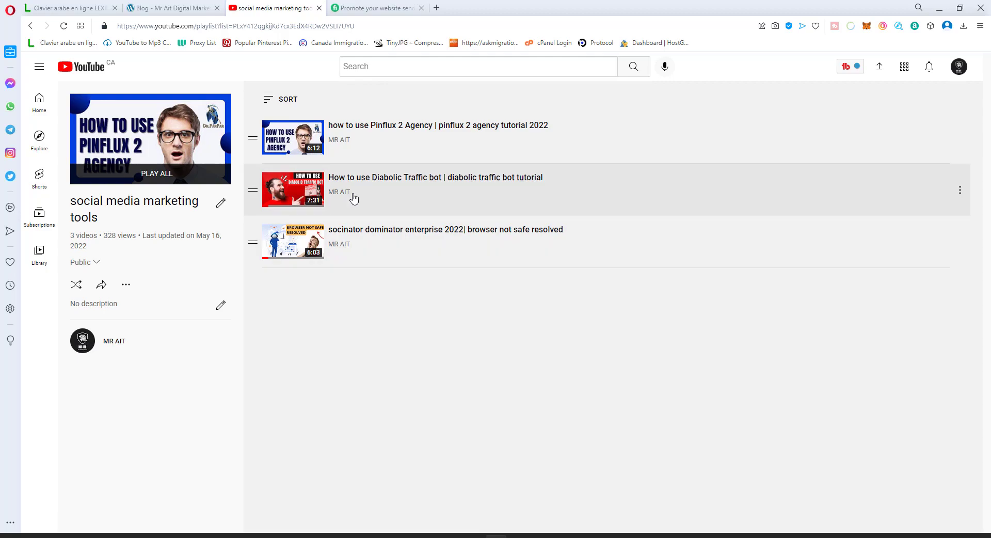
Step: Select the playlist text from the Diabolic Traffic bot video title through the third video's title
left_click_drag(372, 178, 442, 185)
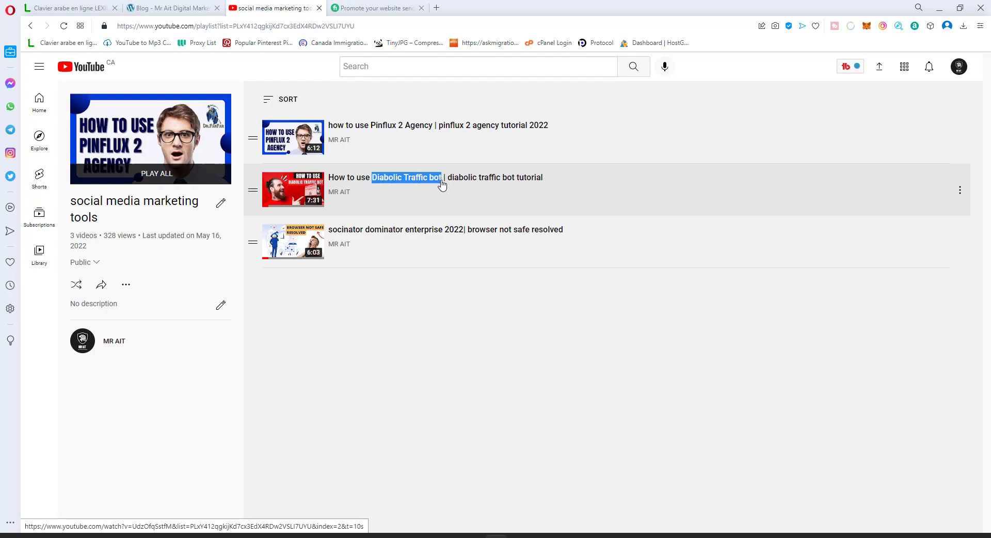
left_click_drag(441, 184, 566, 232)
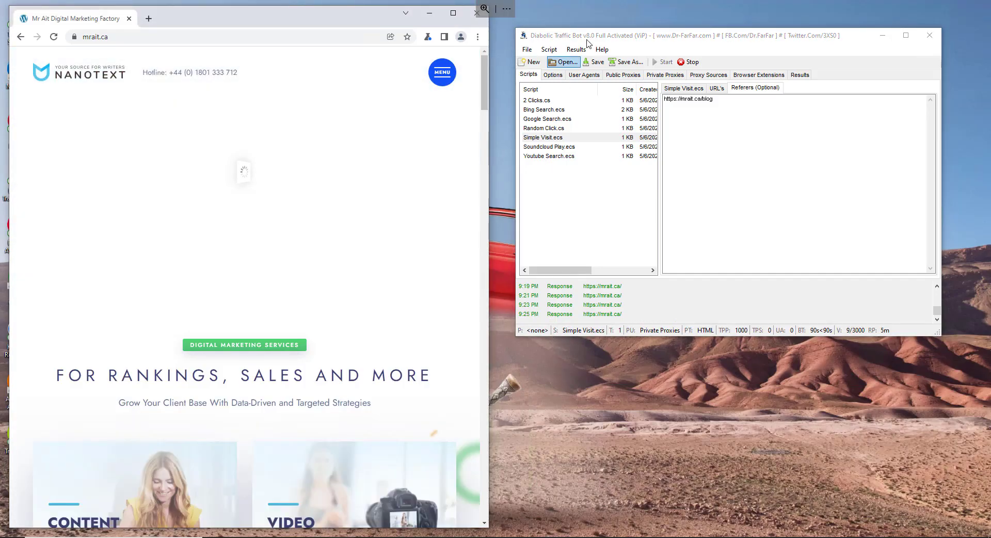
left_click_drag(634, 41, 448, 33)
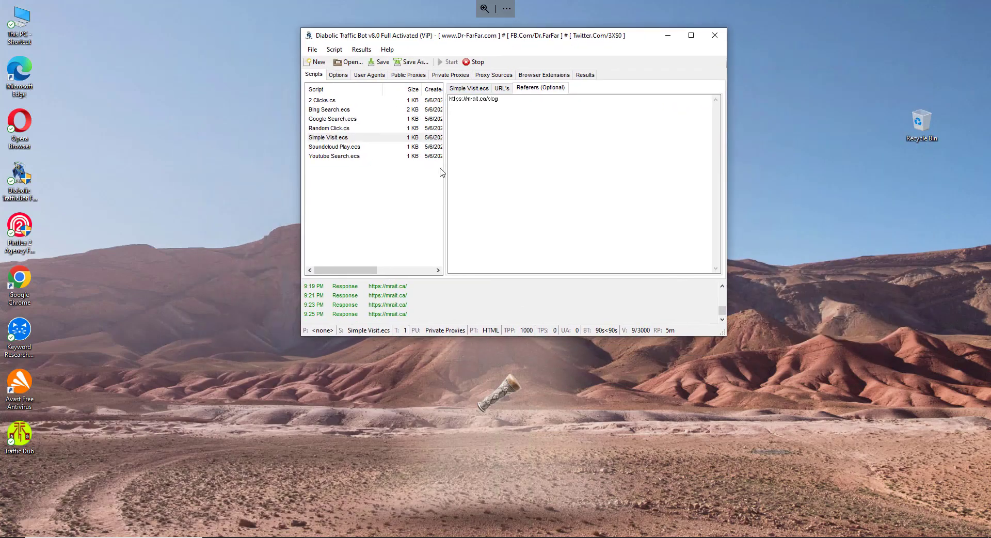
left_click(326, 138)
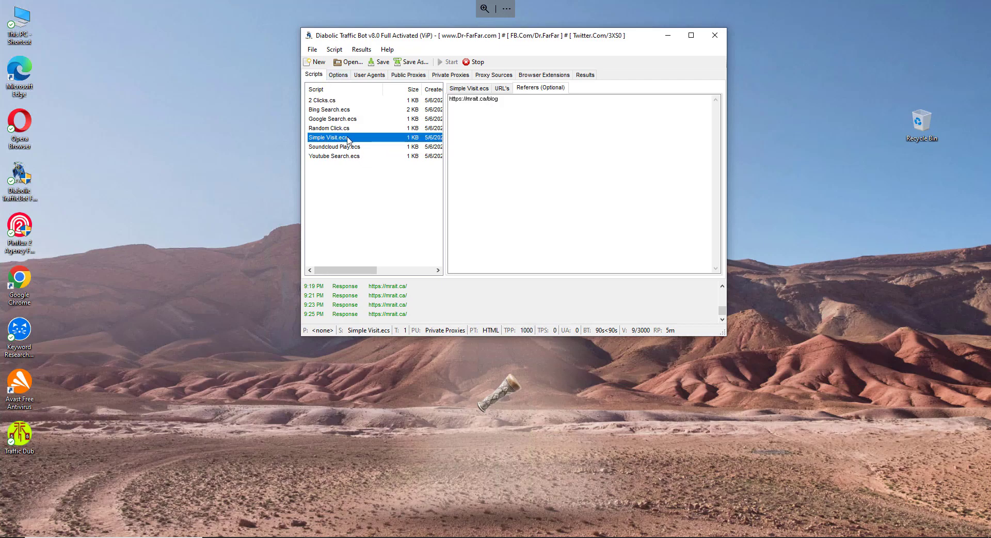
left_click(469, 88)
left_click(502, 88)
left_click_drag(504, 100, 447, 103)
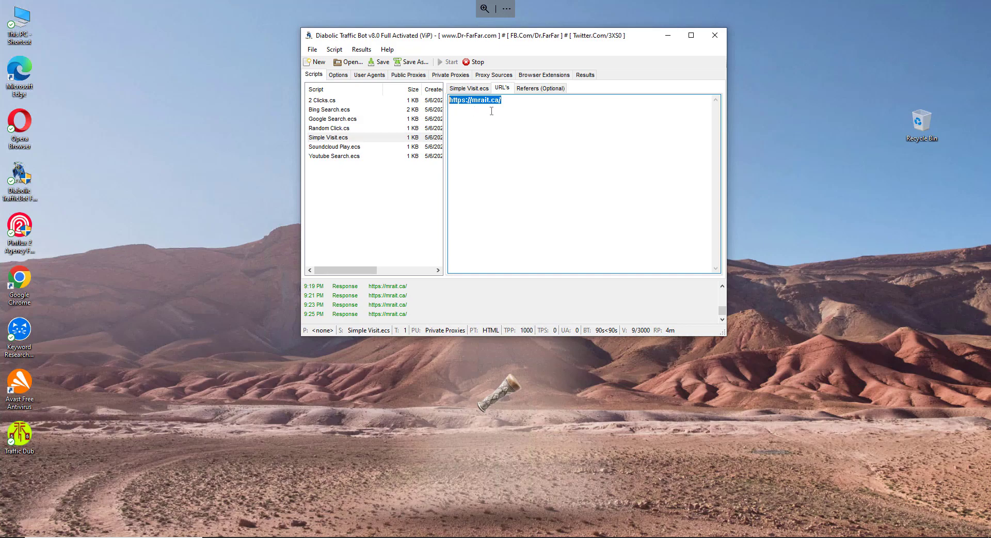
left_click(541, 88)
mouse_move(517, 100)
left_mouse_down()
mouse_move(465, 100)
mouse_move(502, 100)
left_mouse_up()
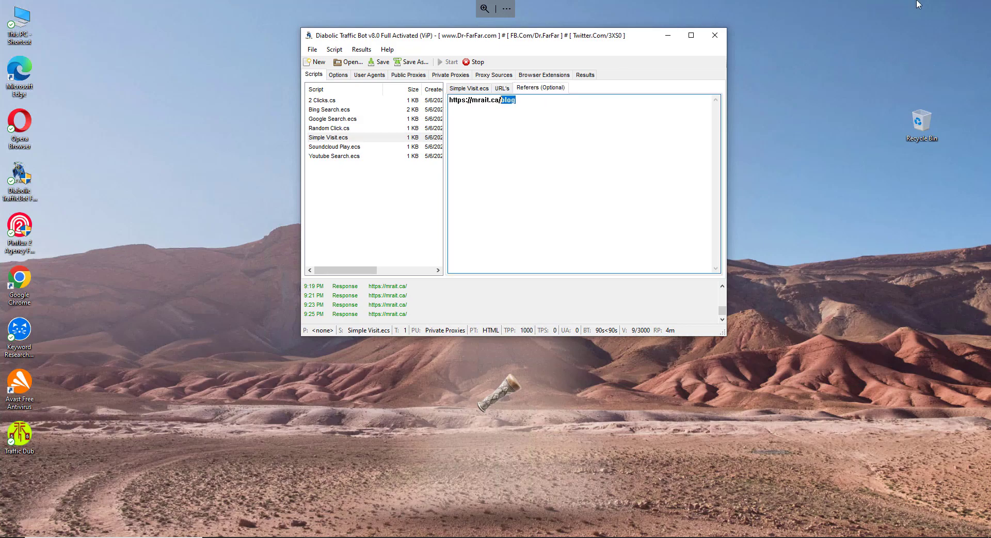
Step: Back on the Fiverr gig, highlight the 'Traffic Source : Twitter + Direct Traffic' line
left_click(929, 5)
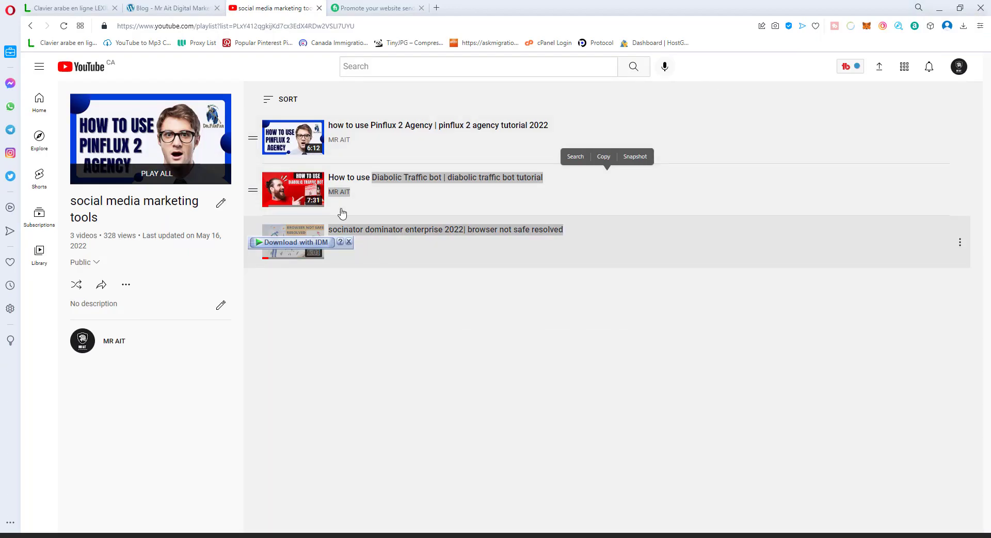
left_click(393, 7)
scroll(238, 257, "up", 3)
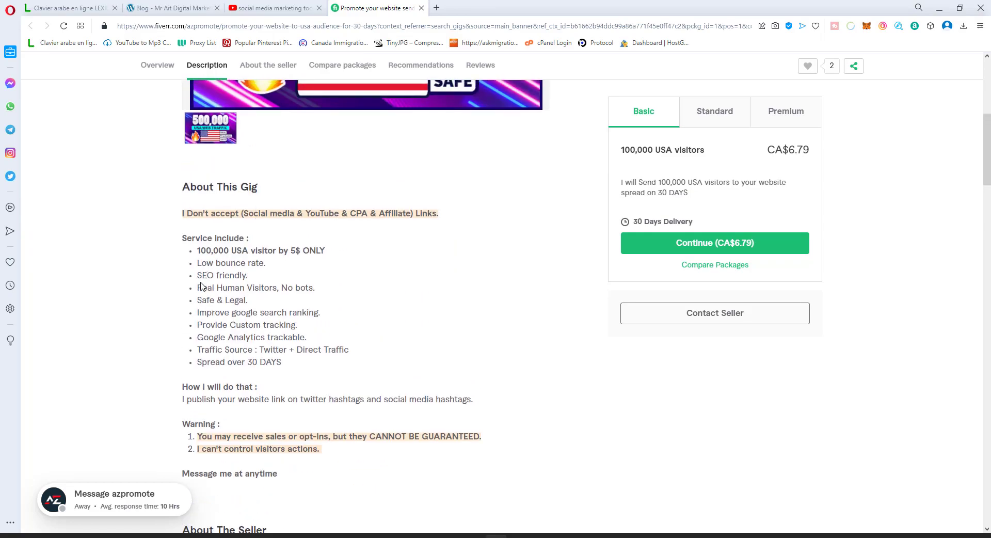
left_click_drag(197, 349, 363, 348)
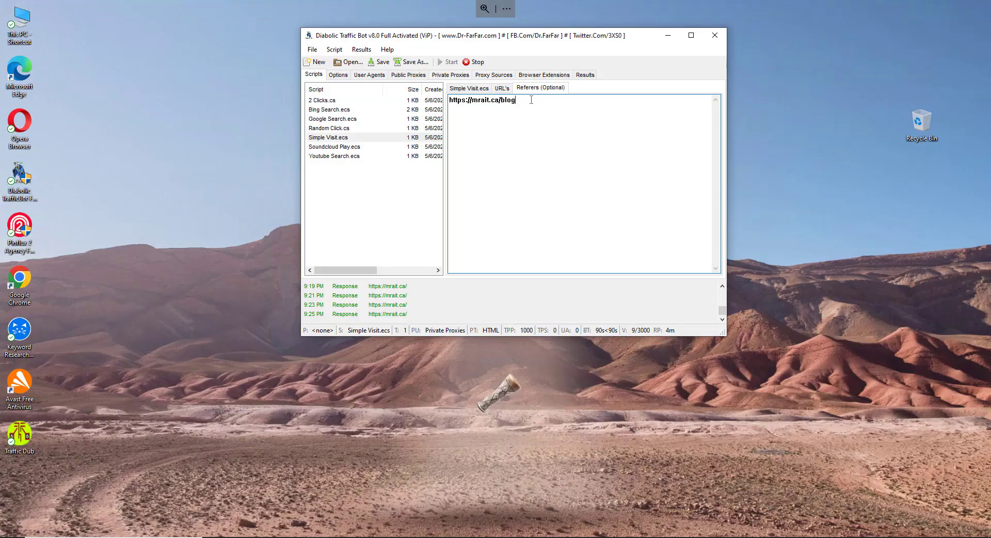
Step: Highlight the referer address in the Referers box, then show the bot's run Options
left_click_drag(521, 101, 457, 96)
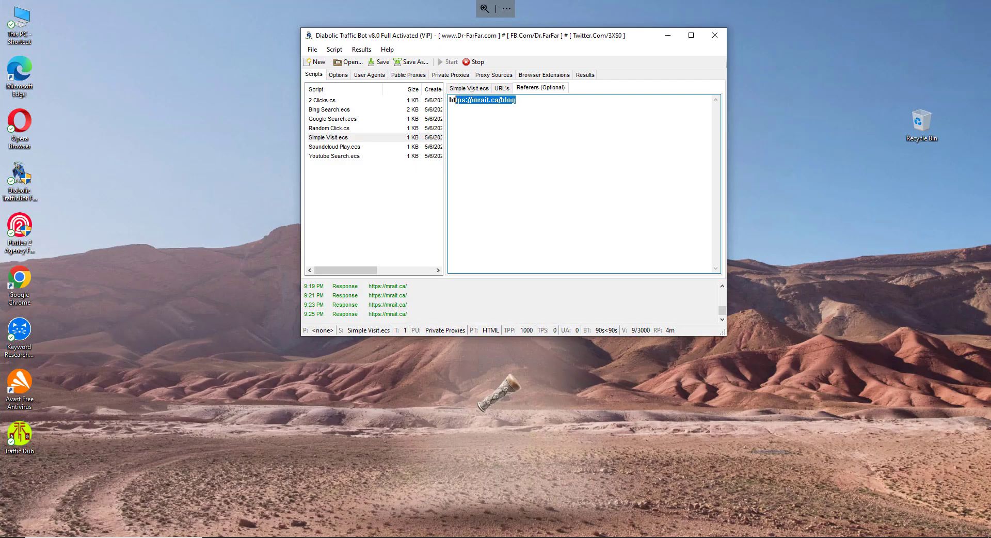
left_click_drag(532, 99, 459, 98)
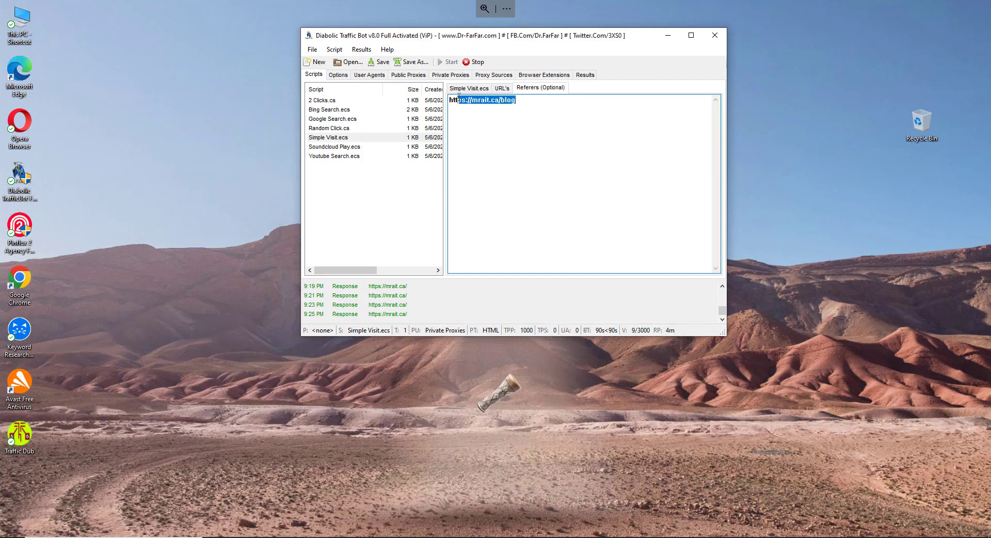
left_click(526, 106)
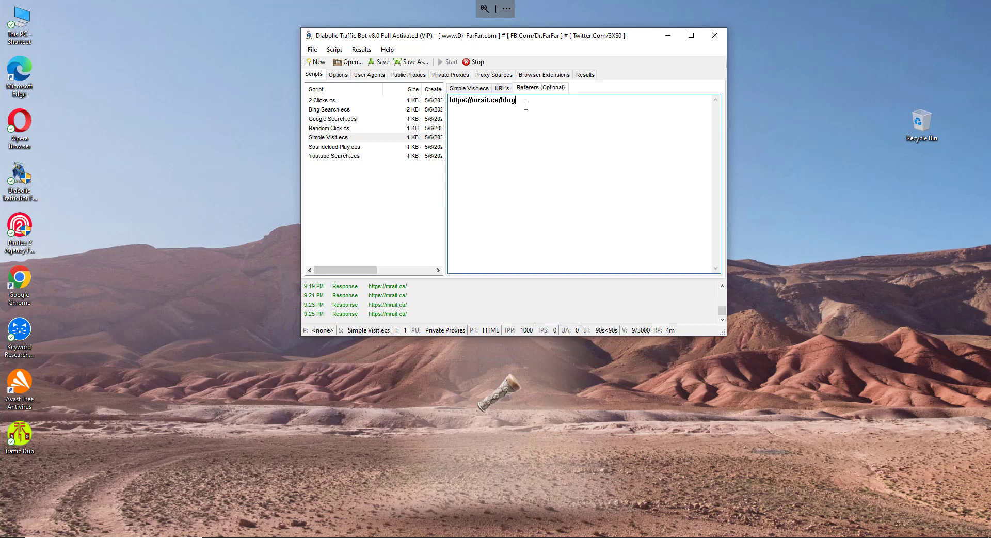
left_click(453, 106, "shift")
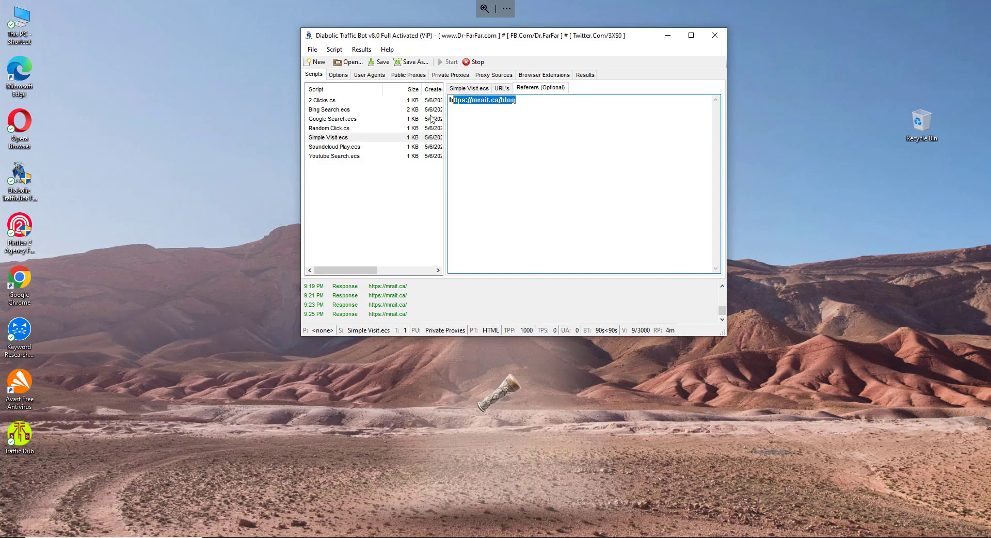
left_click(339, 76)
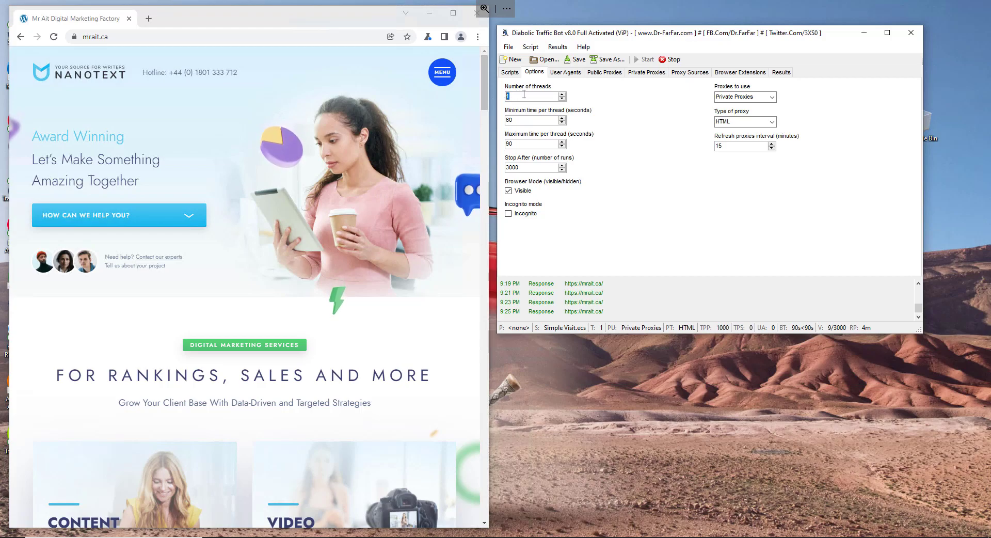
Step: Set Number of threads to 5 and review the 60–90 second thread time and 3000-run limit
type("5")
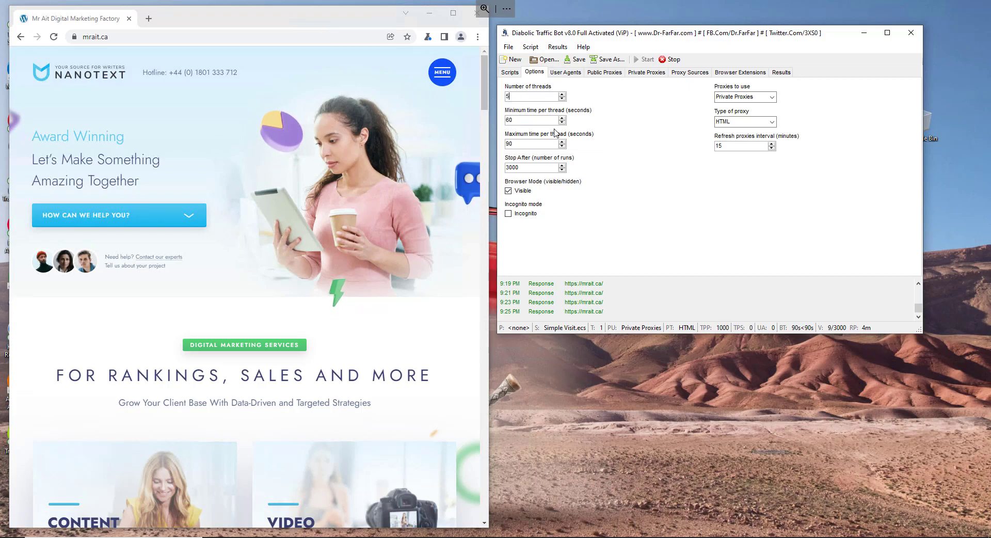
left_click_drag(547, 119, 499, 119)
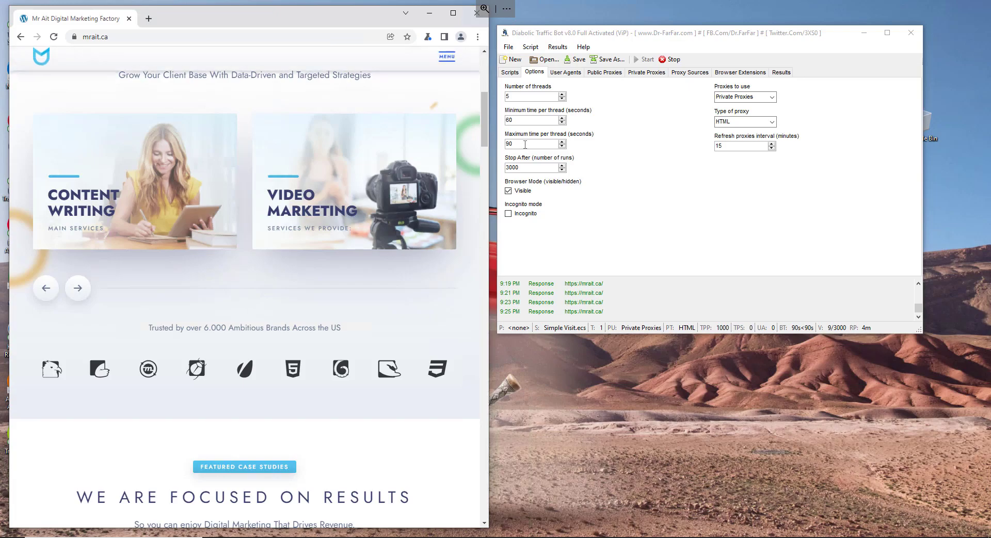
left_click_drag(526, 145, 504, 168)
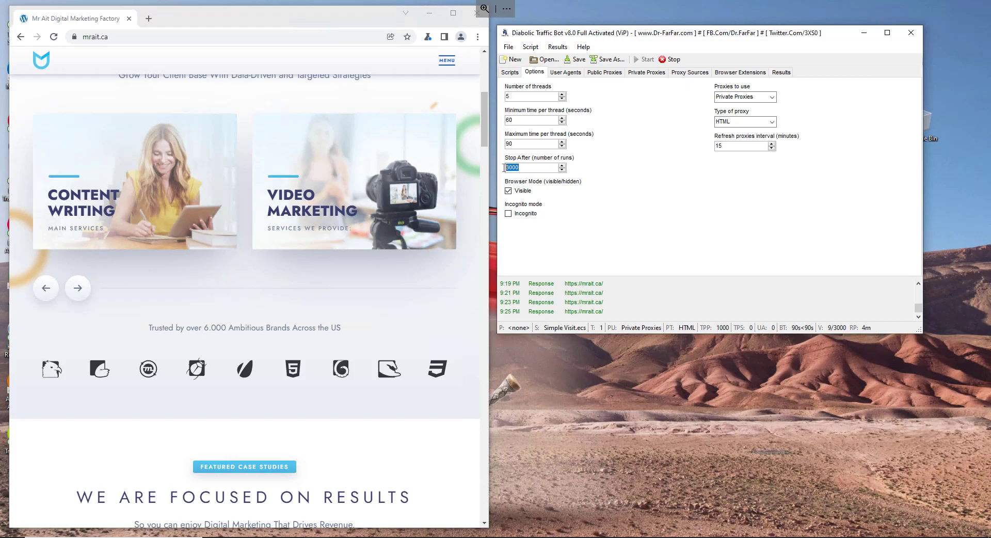
left_click(532, 167)
left_click_drag(531, 167, 500, 165)
left_click(531, 170)
left_click_drag(522, 170, 492, 169)
Step: Show the empty User Agents list and place the cursor in its text box
left_click(570, 73)
left_click(577, 85)
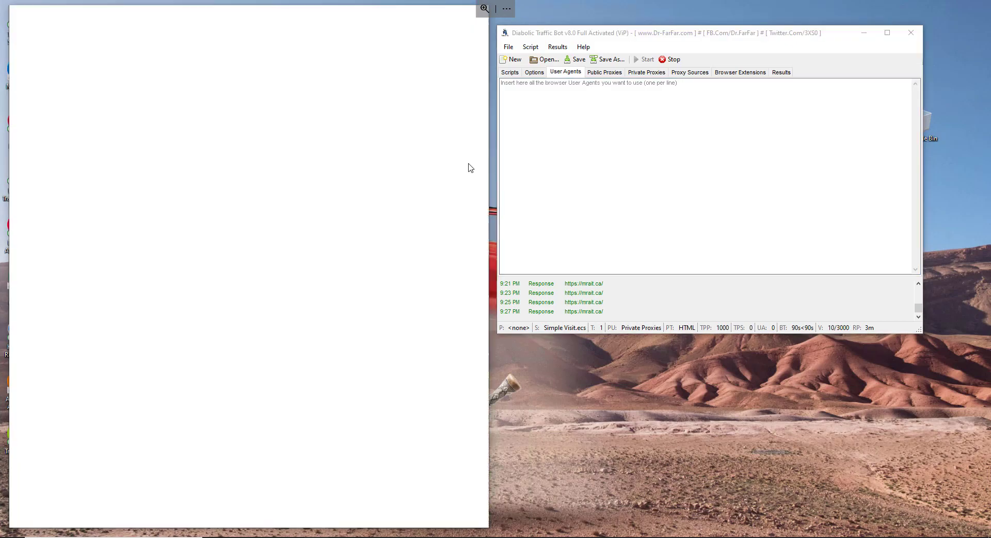
left_click(577, 83)
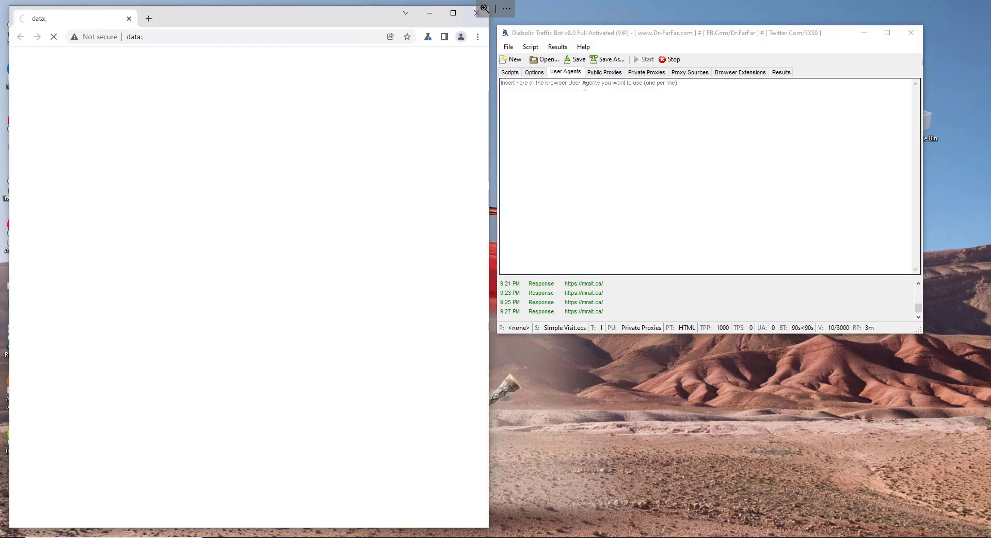
Step: Go from Public Proxies to the Private Proxies list and select a block of proxy lines
left_click(609, 77)
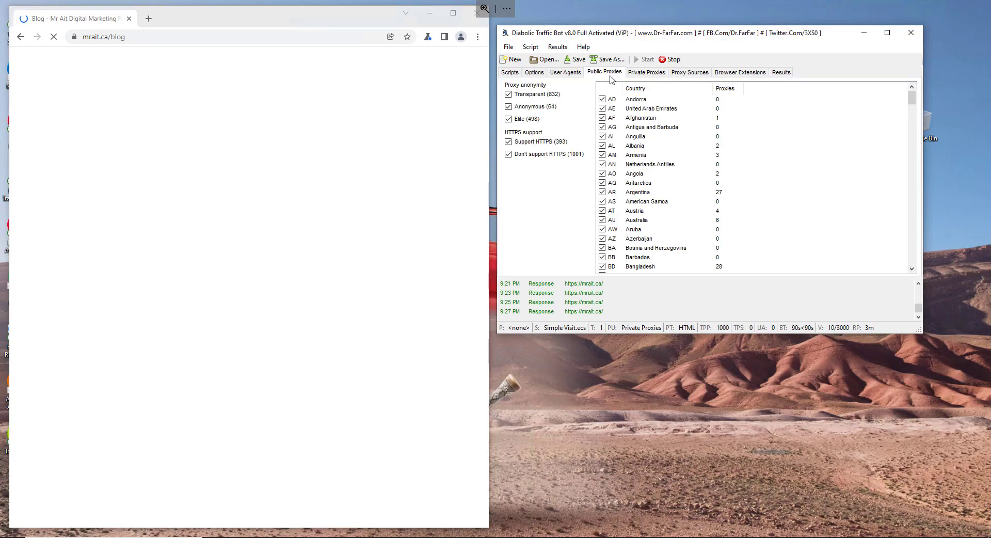
left_click(645, 77)
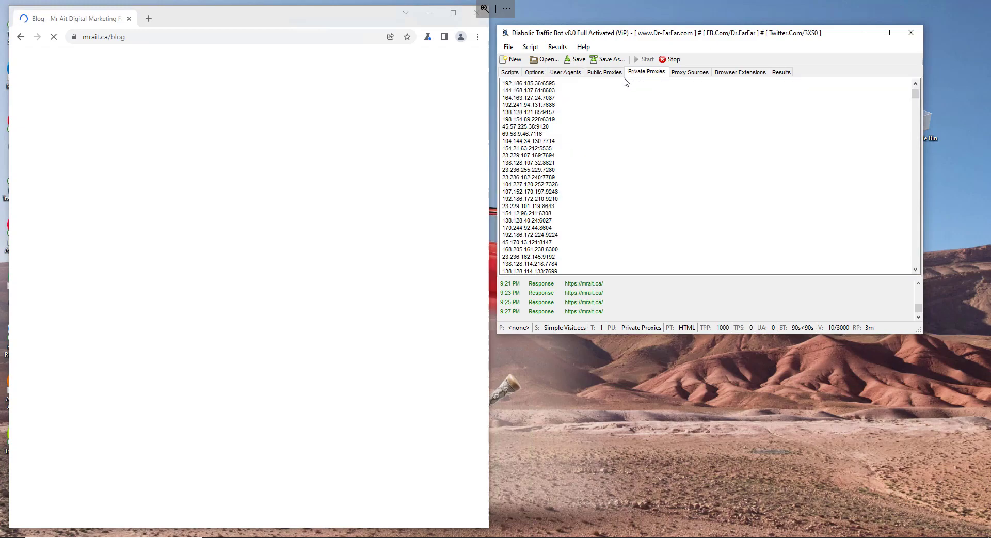
left_click(599, 90)
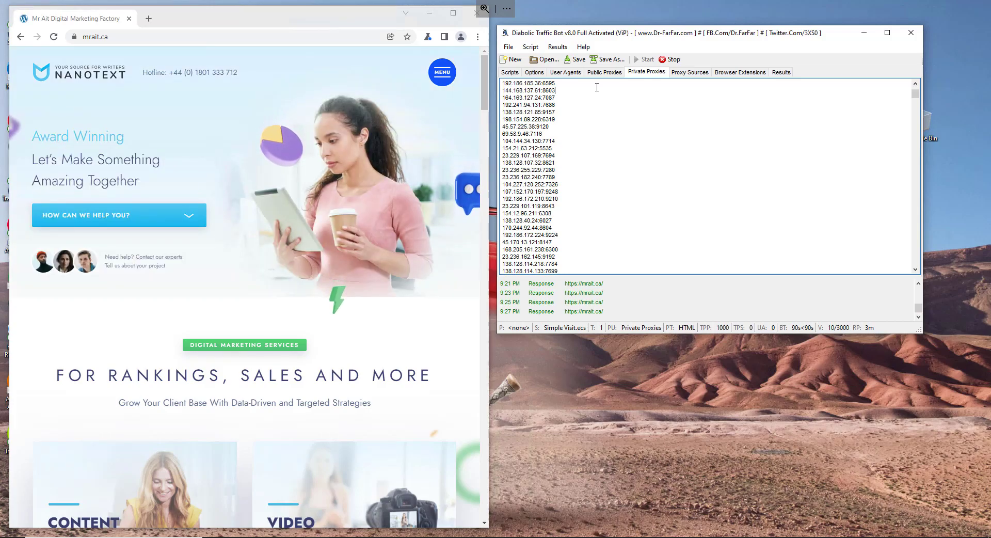
left_click_drag(503, 105, 536, 189)
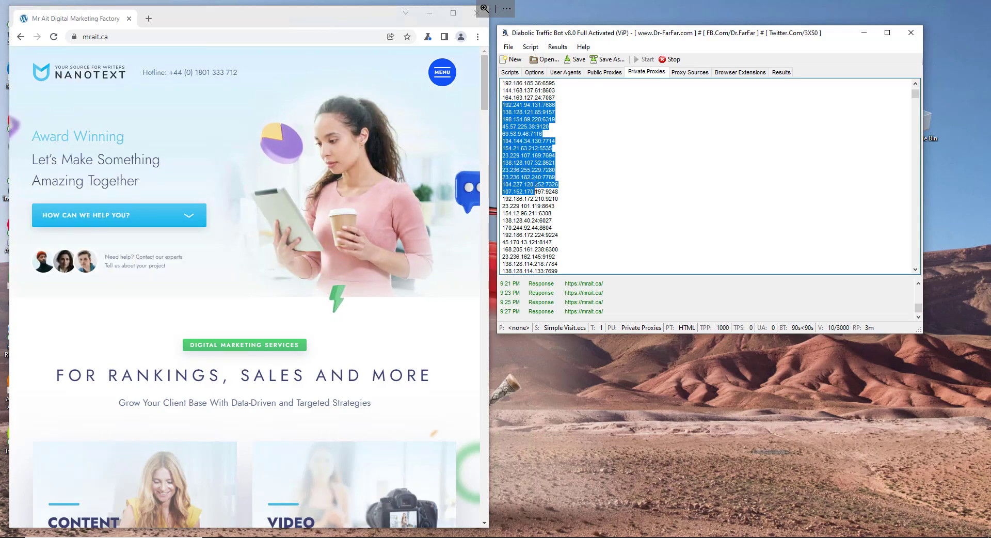
Step: Minimize the remote session and bring up Webshare 1000 proxies (1).txt in Notepad
mouse_move(914, 4)
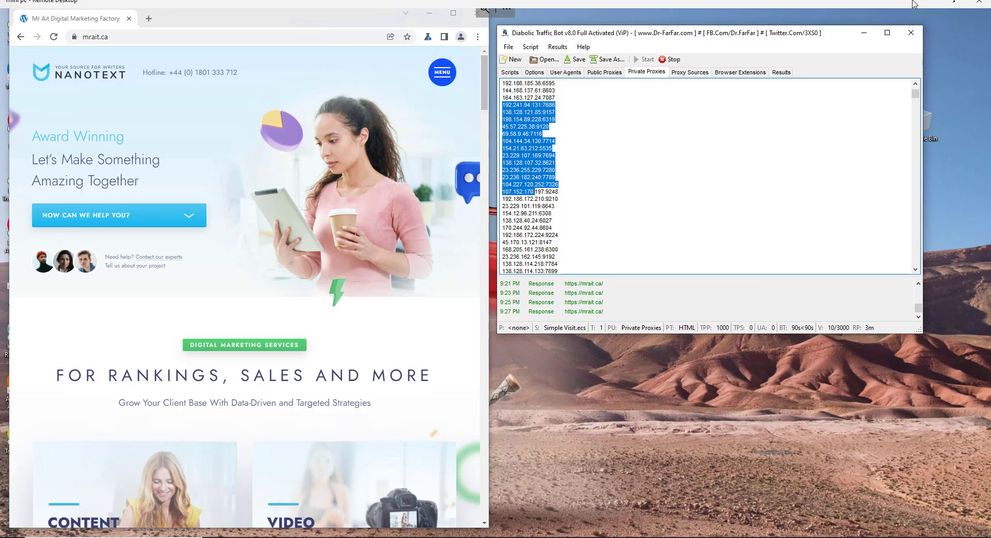
left_click(954, 2)
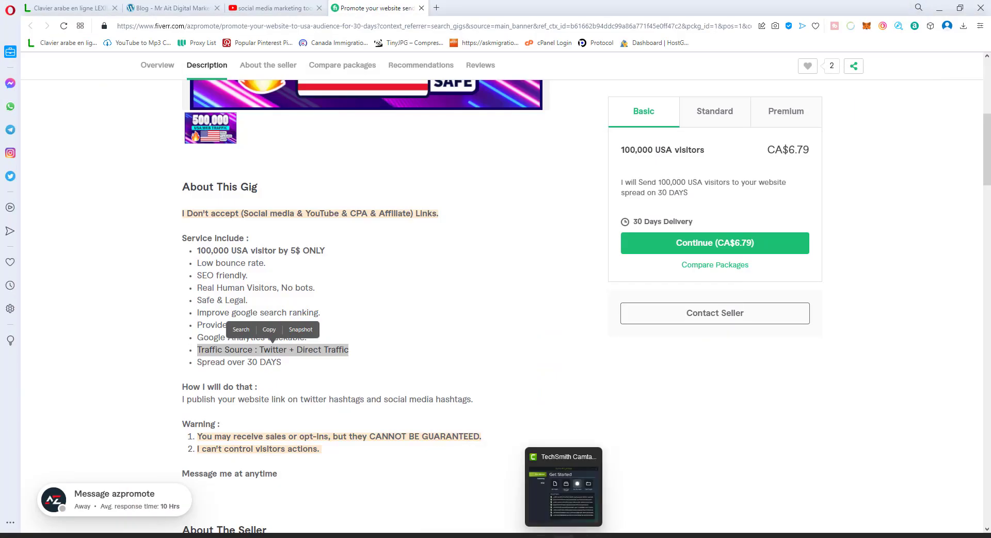
left_click(513, 492)
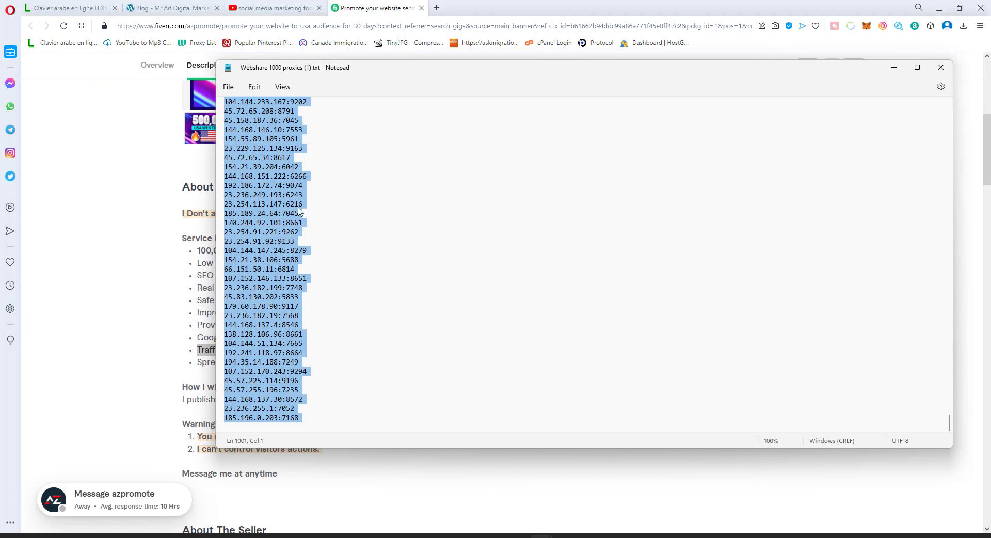
scroll(299, 210, "up", 20)
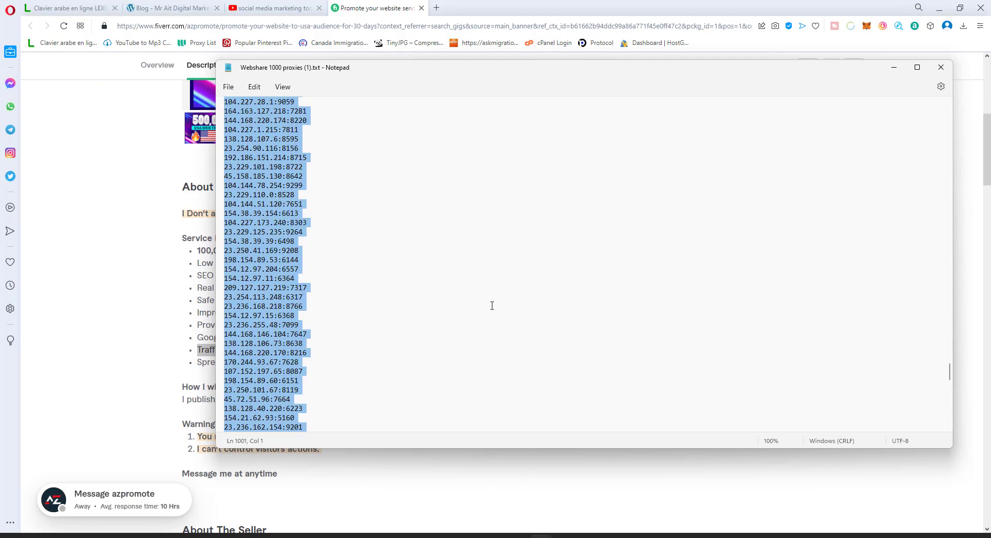
mouse_move(562, 537)
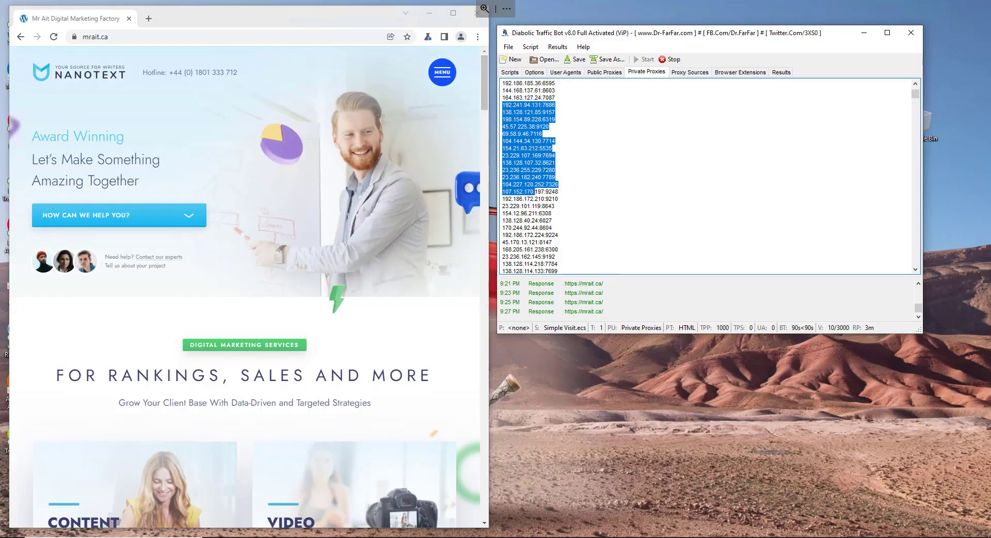
Step: Select another range of proxy lines, then view the Browser Extensions list with Alexa Traffic Rank.crx enabled
left_click_drag(521, 141, 563, 268)
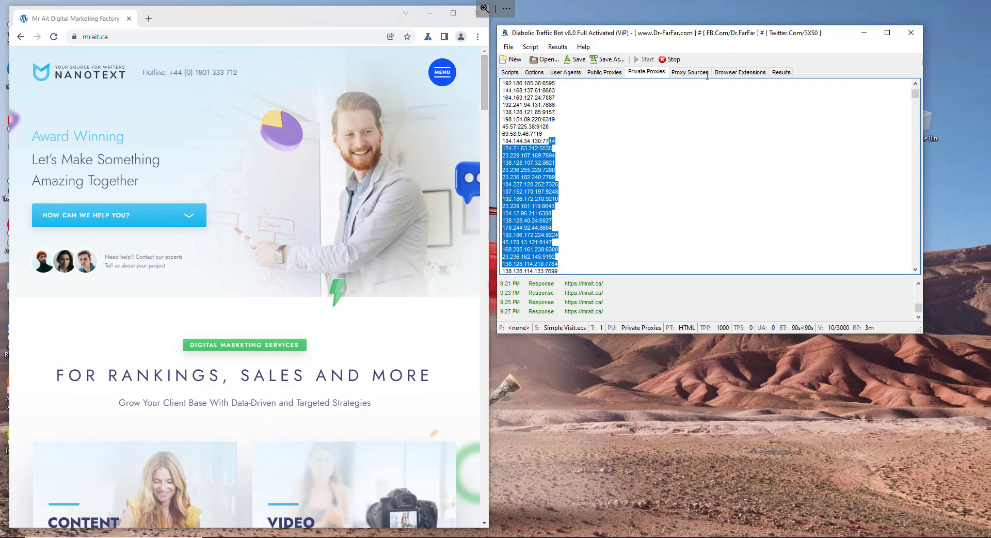
left_click(690, 72)
left_click(740, 73)
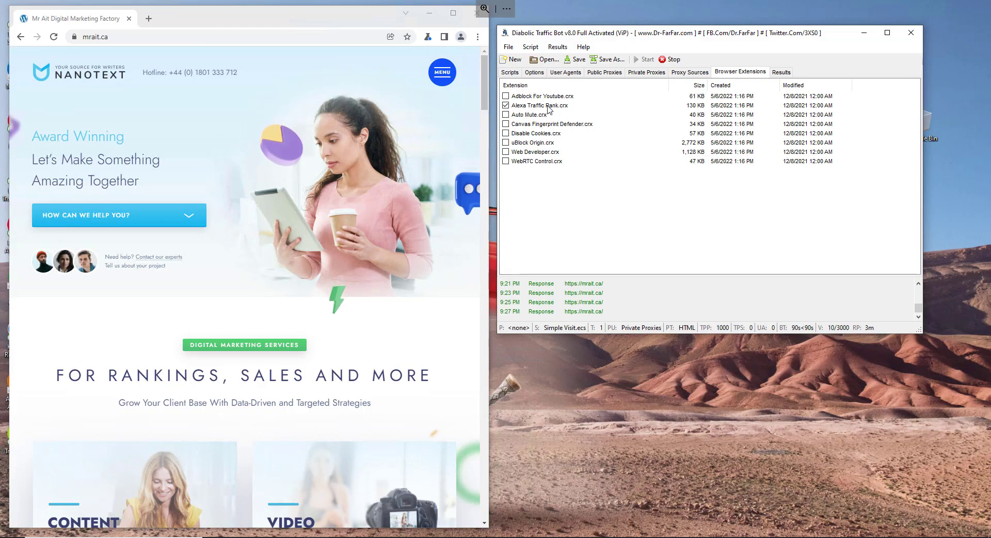
Step: Scroll the mrait.ca browser window and move the Traffic Bot window up and left
left_click(480, 100)
scroll(470, 100, "down", 15)
scroll(467, 100, "up", 10)
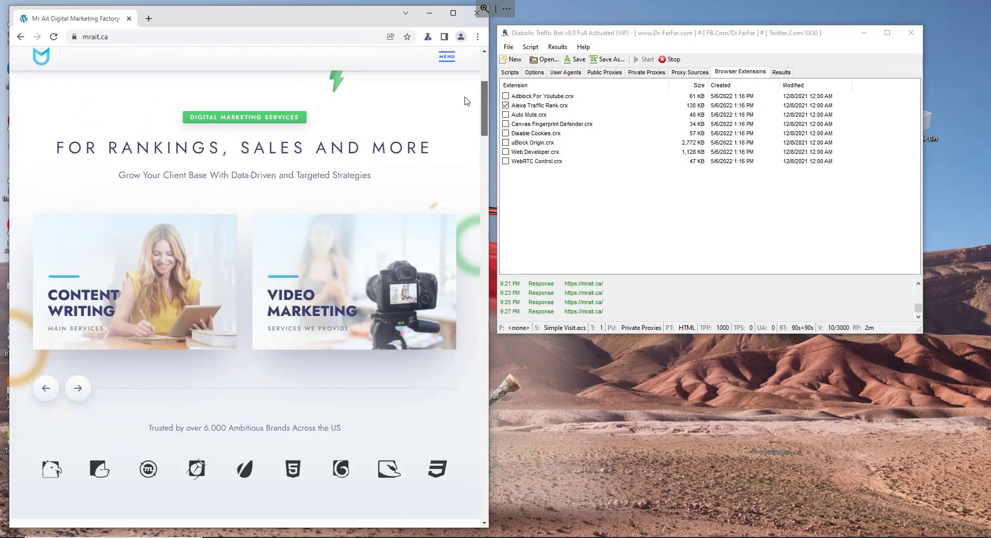
scroll(467, 100, "up", 5)
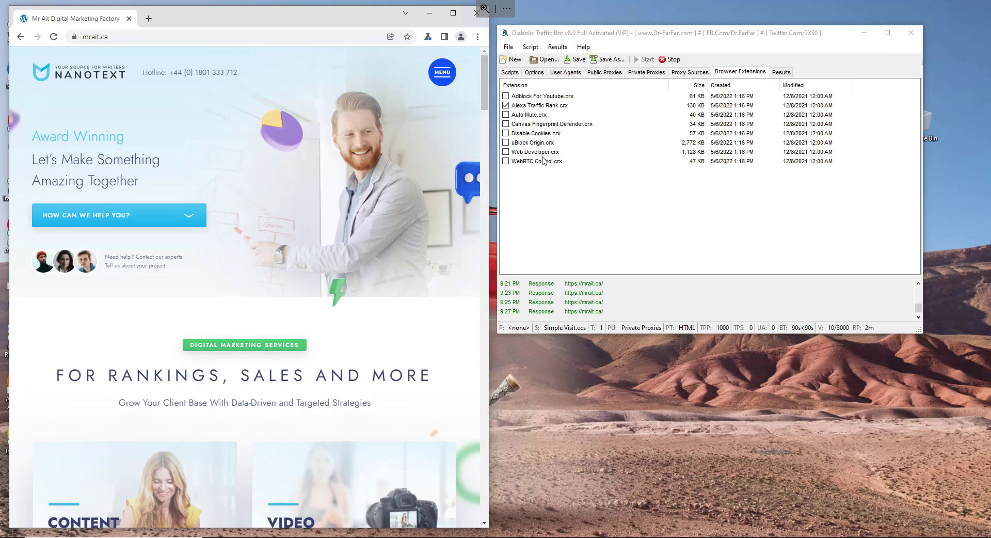
left_click_drag(626, 35, 617, 18)
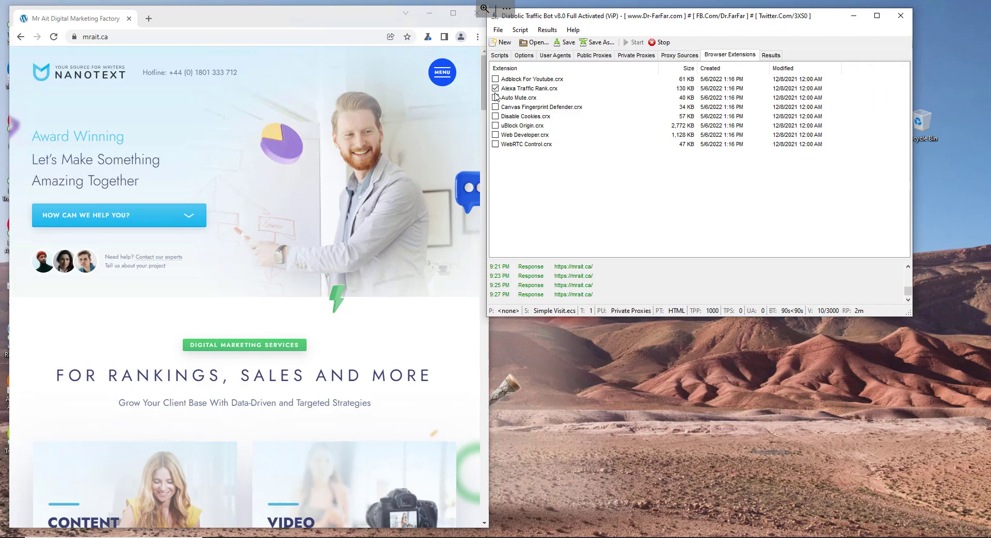
Step: Review the 14 Simple Visit.ecs runs on Results, selecting the Started times, then shift the window right
left_click(773, 56)
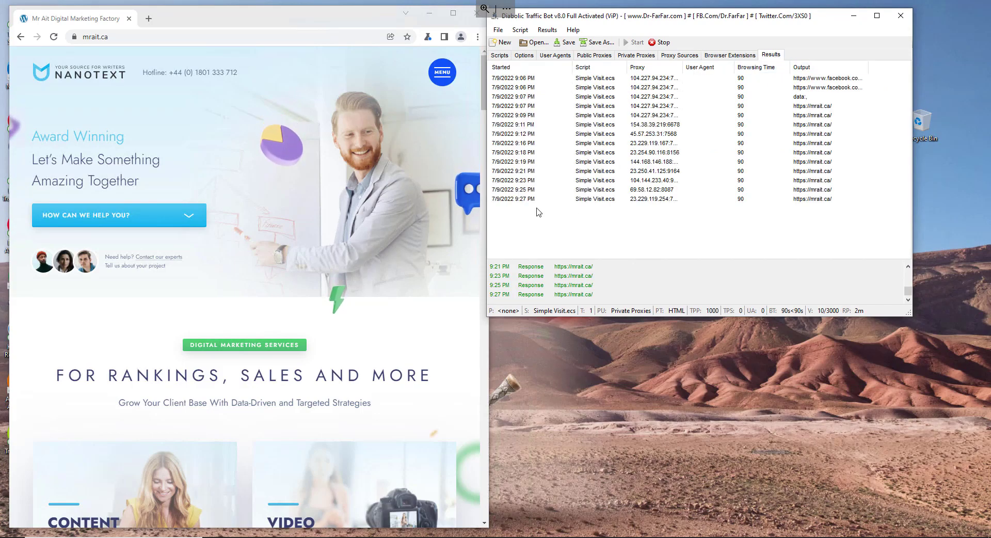
left_click_drag(534, 227, 907, 284)
left_click_drag(484, 82, 483, 203)
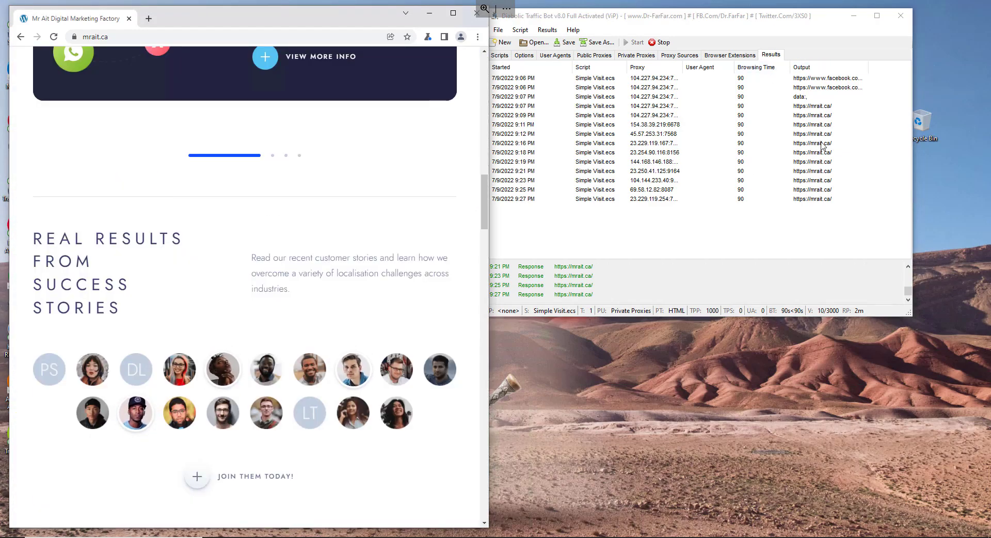
left_click(818, 174)
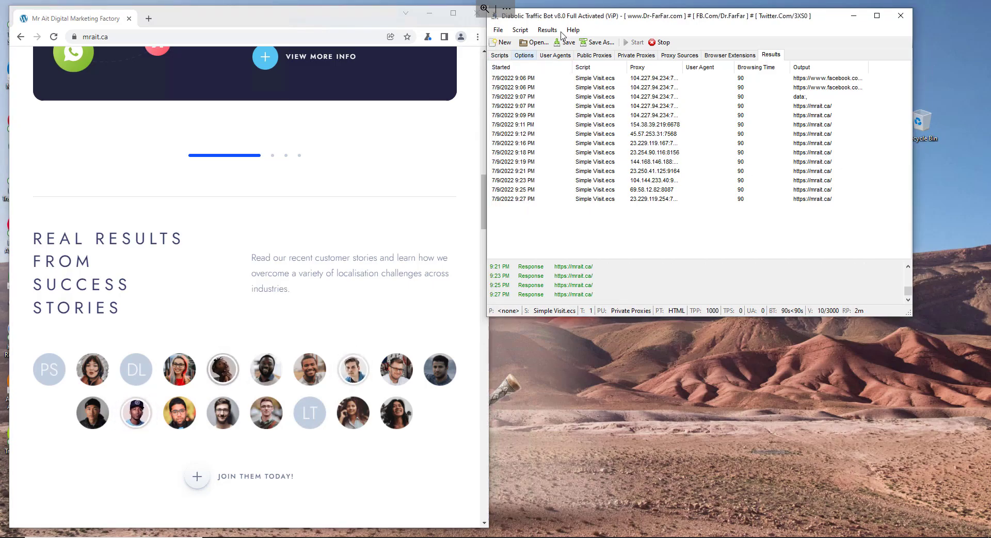
left_click_drag(598, 22, 586, 39)
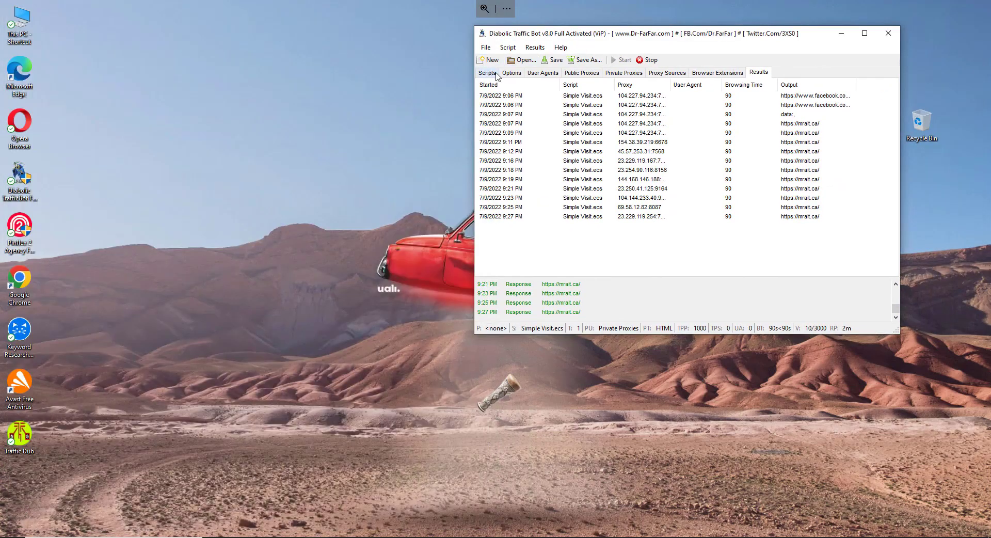
Step: Stop the campaign and restart it with 3 threads on private proxies
left_click(510, 74)
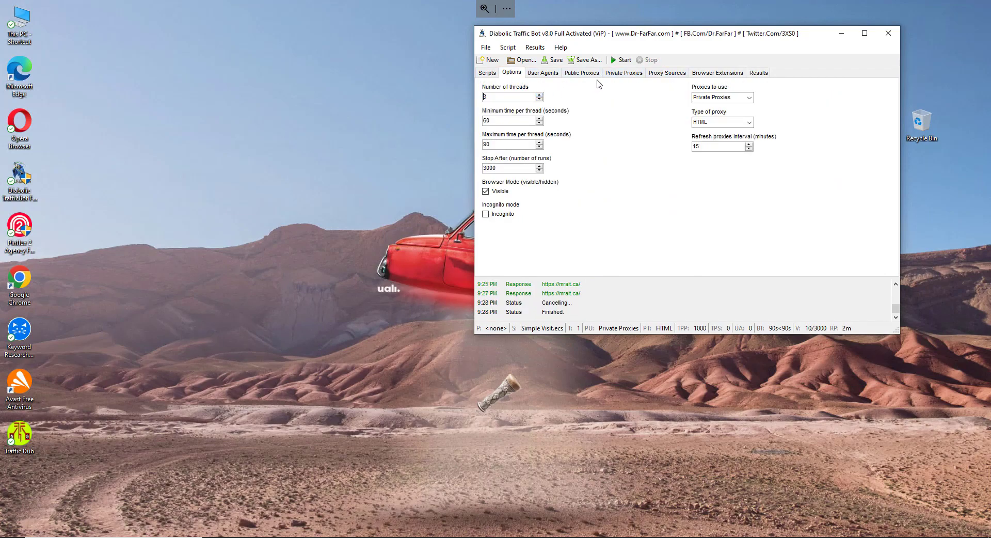
left_click(624, 60)
left_click_drag(662, 36, 727, 34)
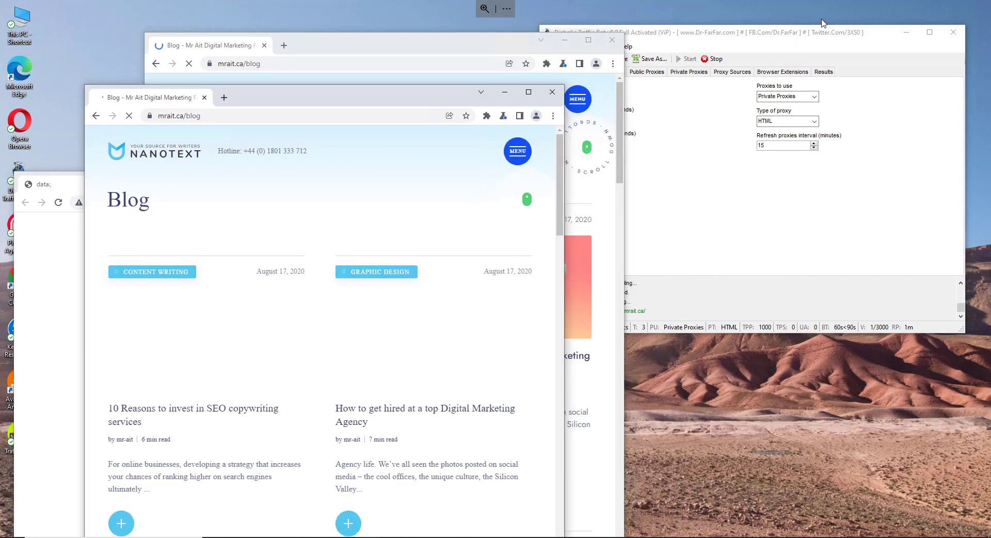
Step: Bring Traffic Bot forward to show the scripts list, then minimize the remote desktop session
left_click(815, 35)
left_click(552, 71)
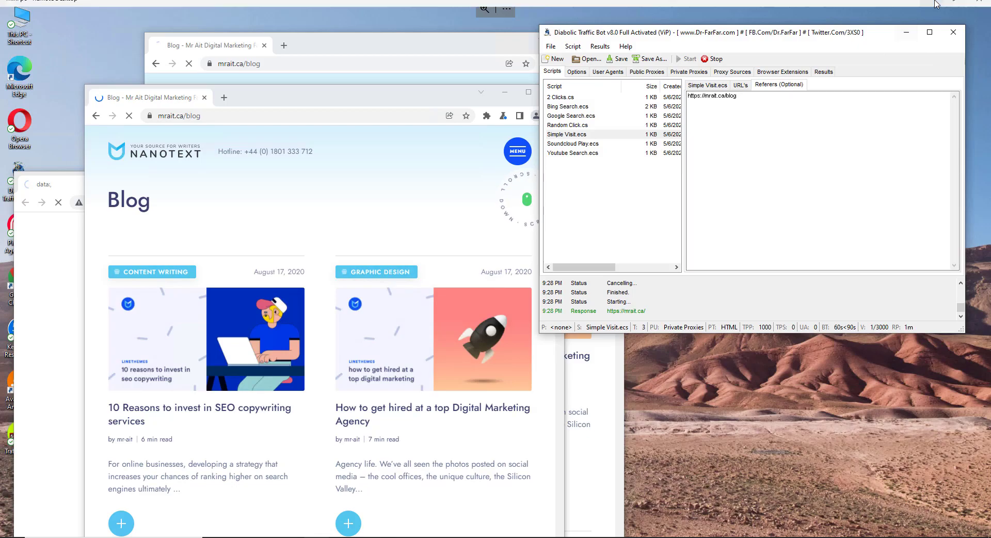
left_click(935, 7)
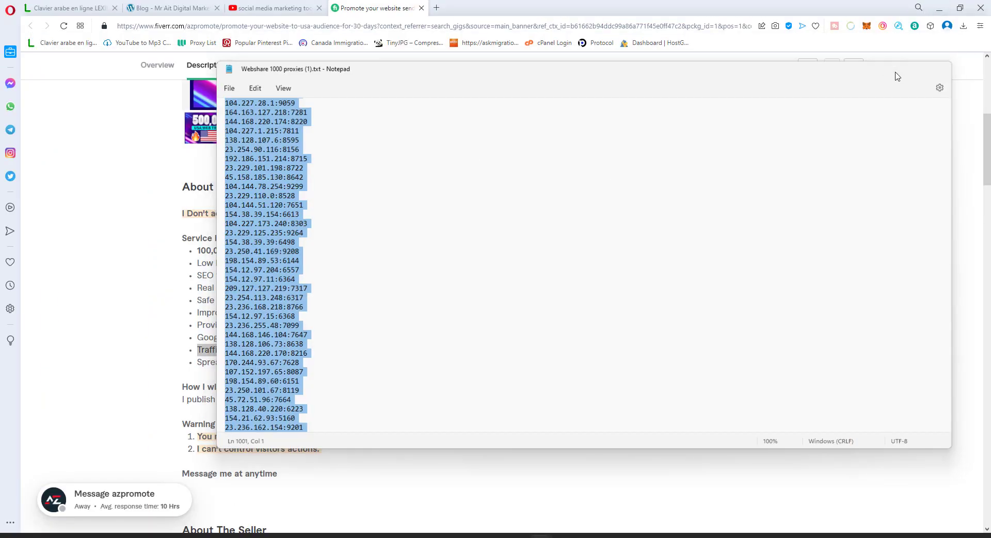
Step: Minimize the Notepad proxy list and clear the Traffic Source text selection
left_click(894, 67)
left_click(377, 293)
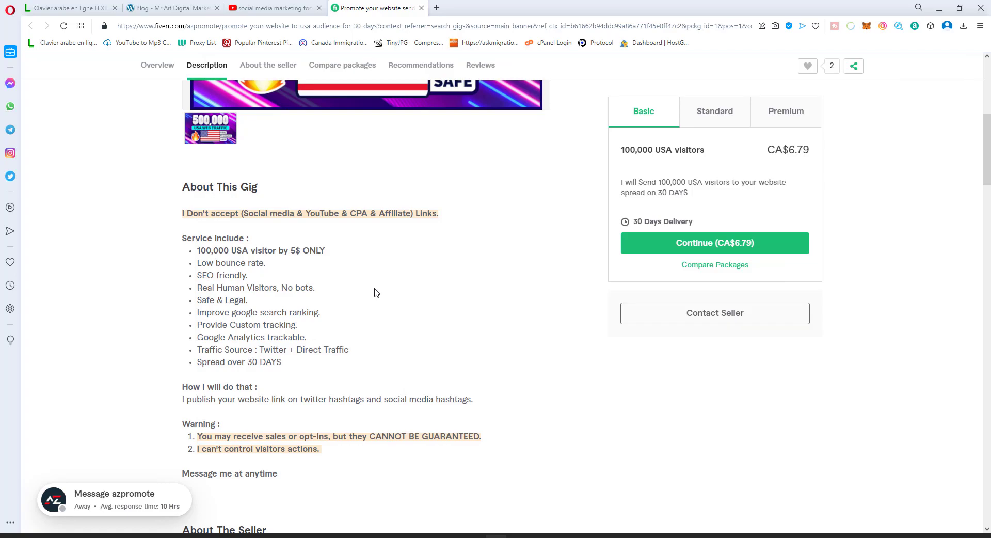
scroll(376, 293, "up", 7)
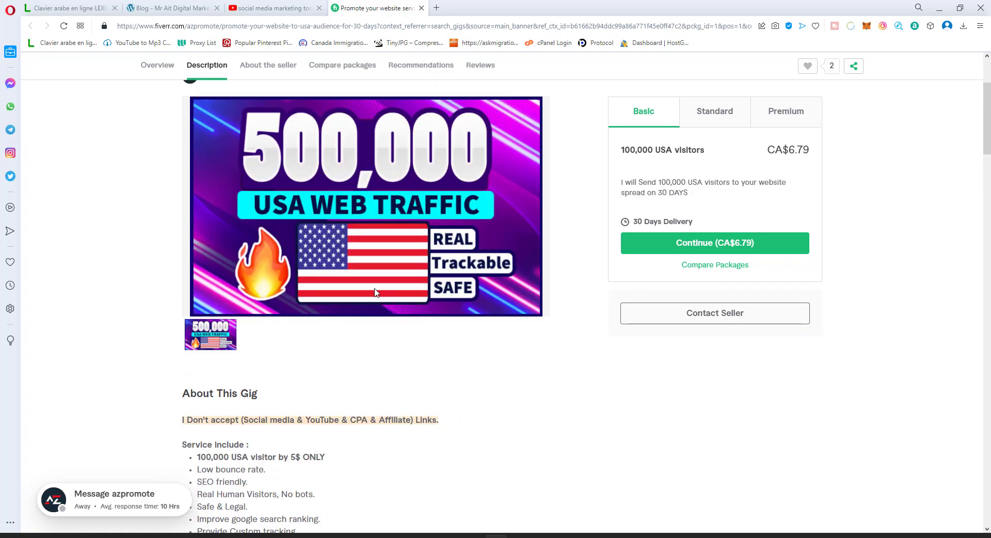
Step: Select part of the gig title 'I will promote your website send USA visits for 30 days', then deselect it
left_click_drag(534, 187, 184, 188)
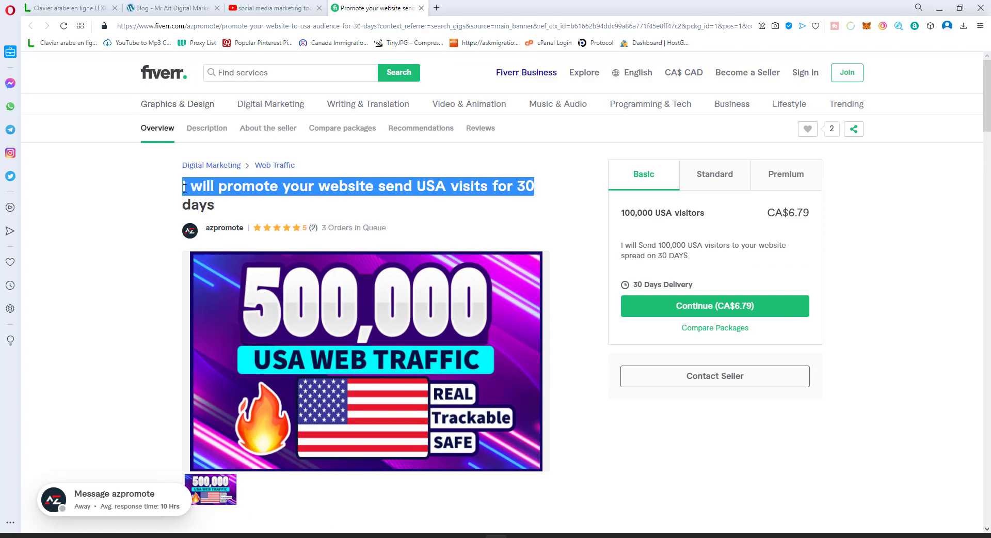
scroll(398, 248, "down", 5)
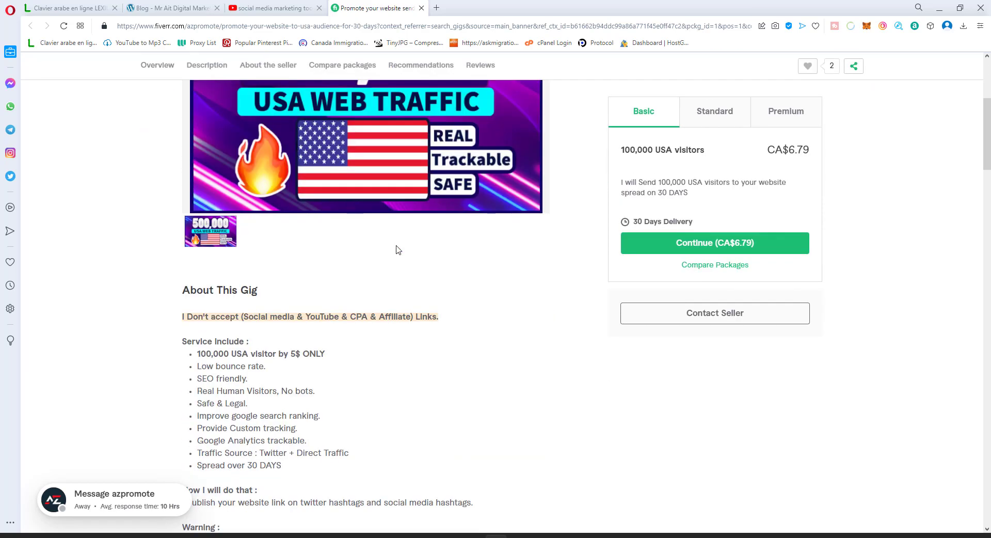
scroll(398, 251, "up", 4)
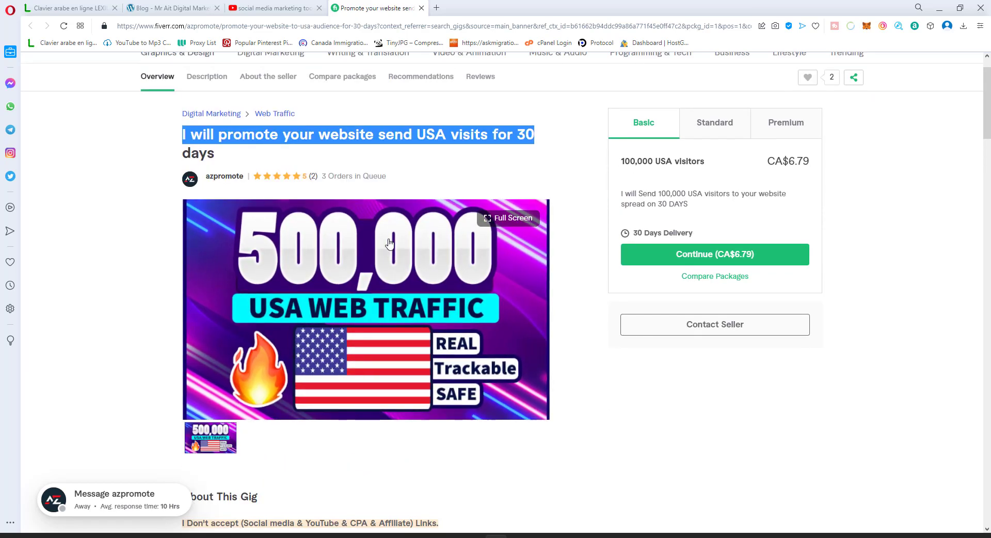
left_click(375, 146)
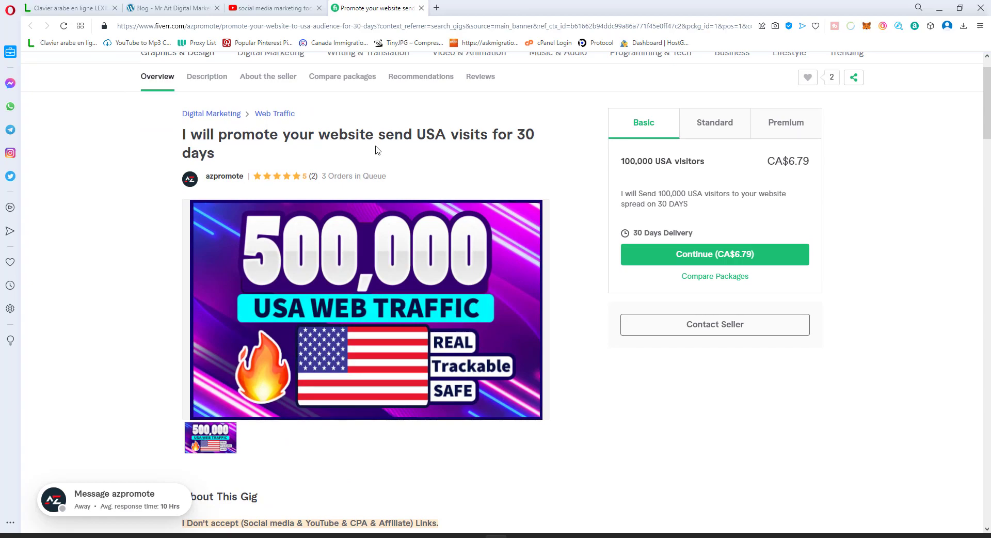